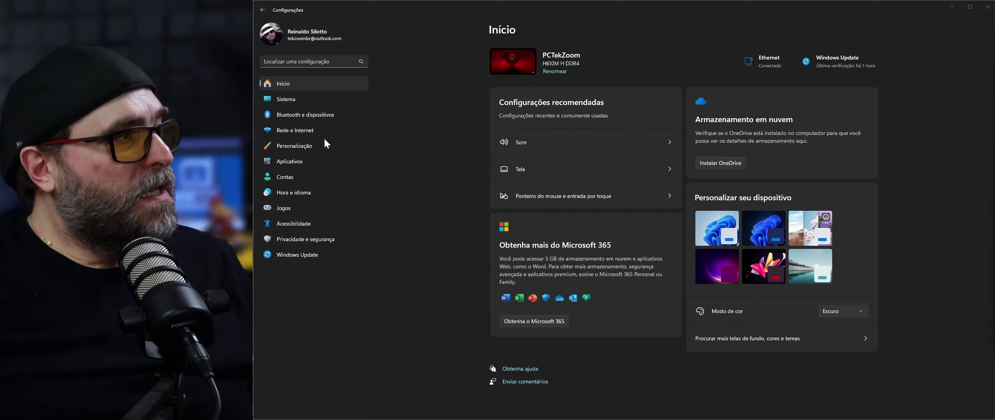
Open the device usage (Uso do dispositivo) page in the Windows personalization settings
click(306, 145)
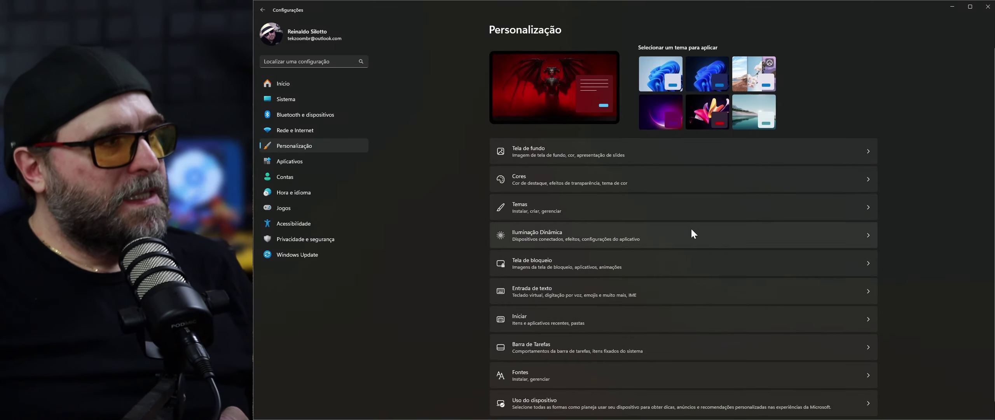
scroll(692, 211, down, 1)
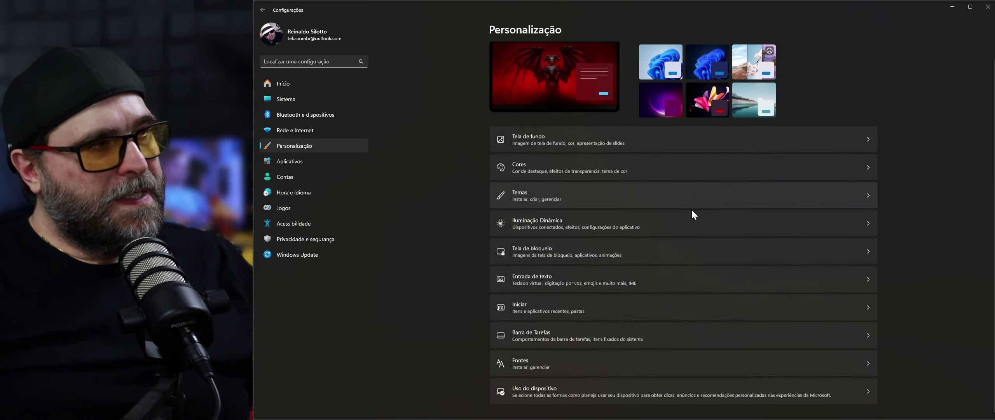
click(568, 397)
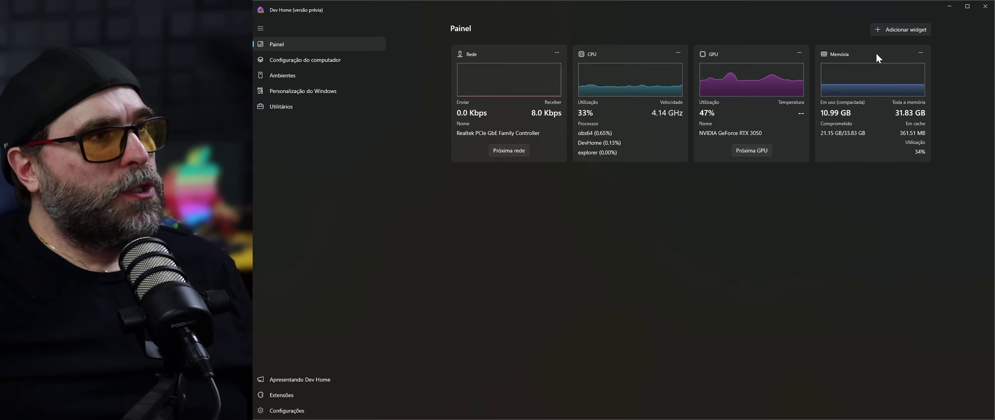
Preview the Azure query tile and pull request widgets, and pin an additional GPU widget to the dashboard
click(893, 28)
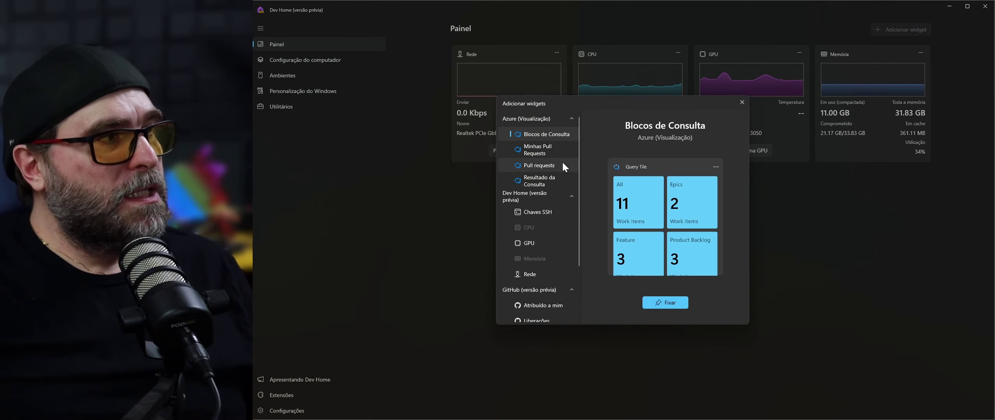
click(544, 150)
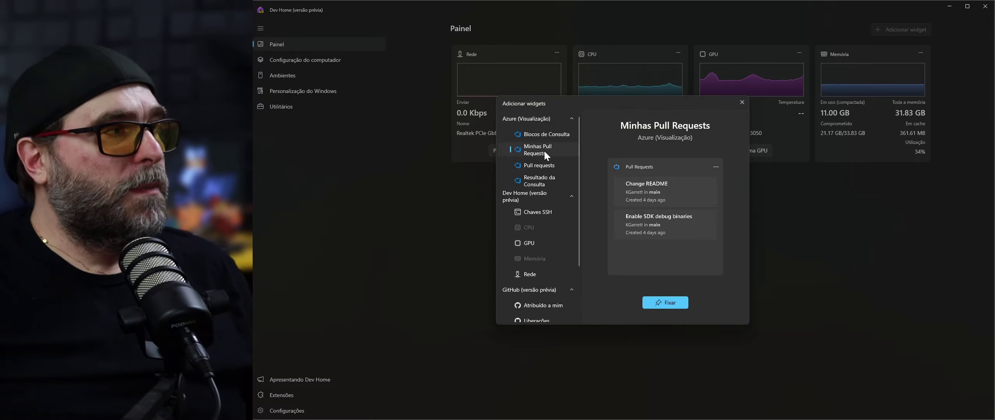
click(539, 135)
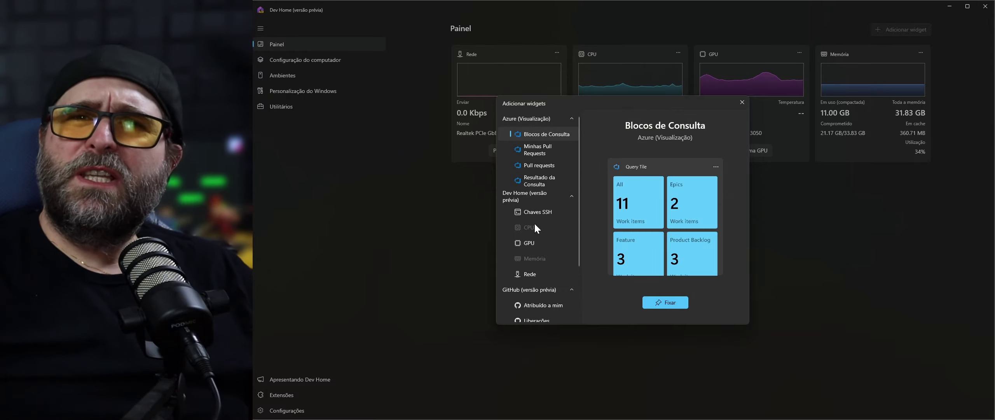
scroll(539, 220, down, 2)
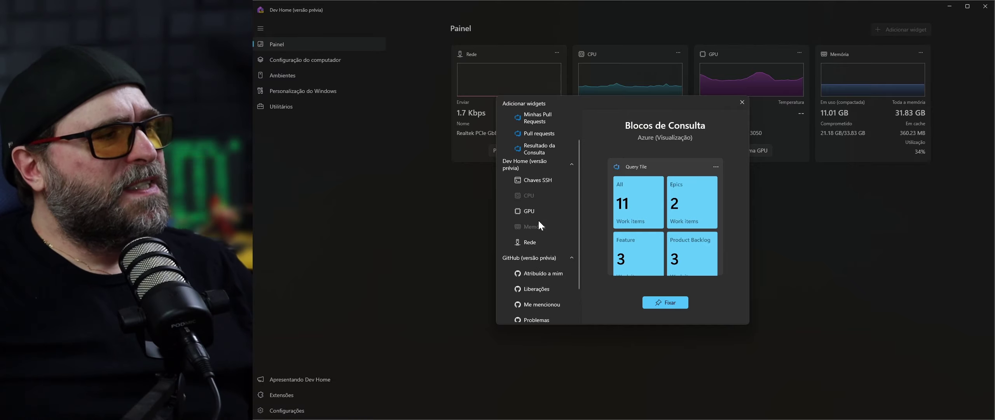
click(534, 213)
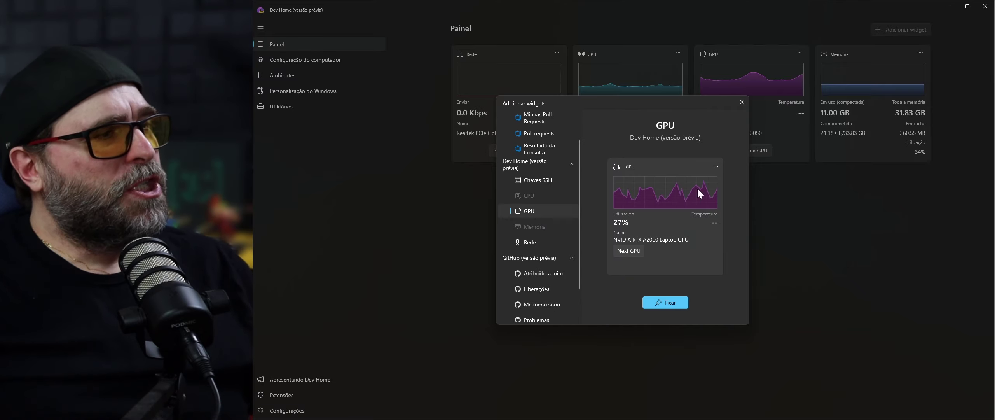
click(680, 303)
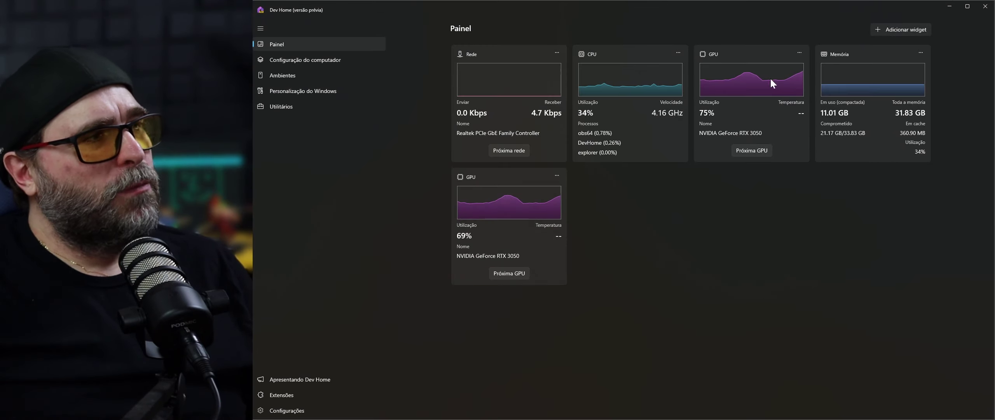
Remove the second GPU widget from the dashboard
click(558, 176)
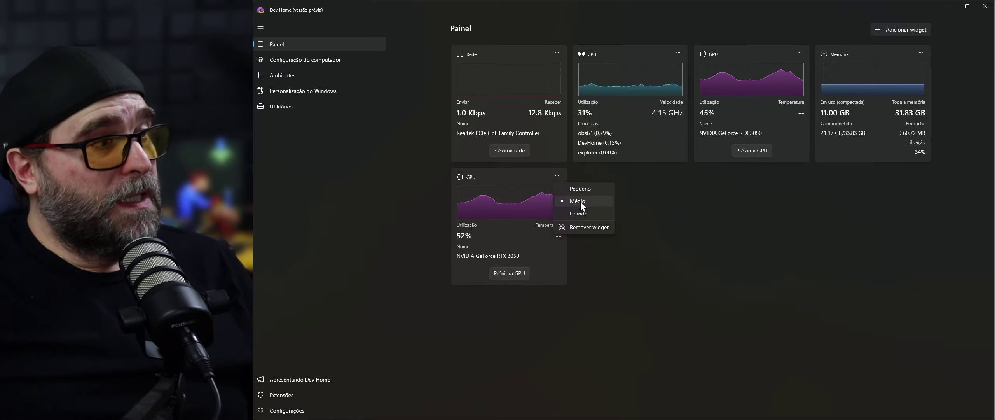
click(589, 228)
Look through the available dashboard widgets down to the GitHub group without adding one
click(898, 34)
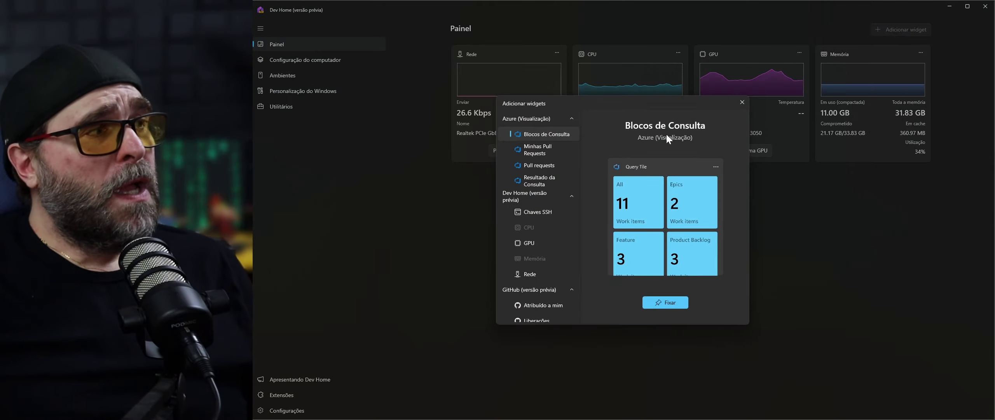
scroll(542, 195, down, 3)
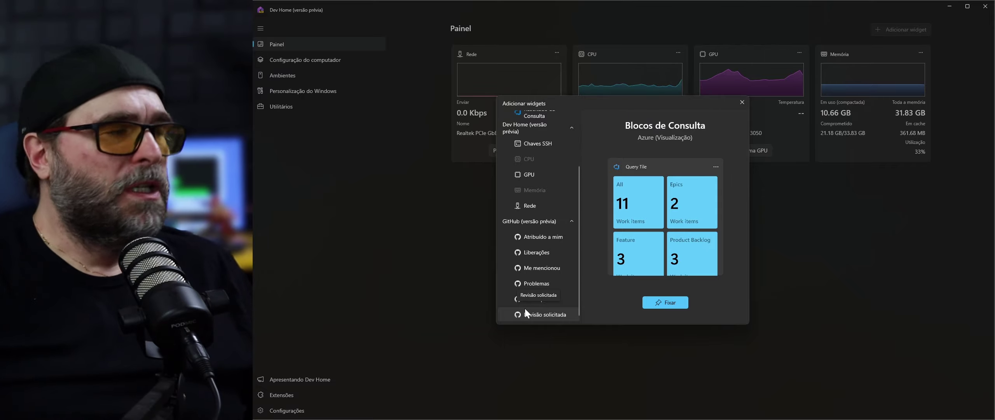
click(743, 102)
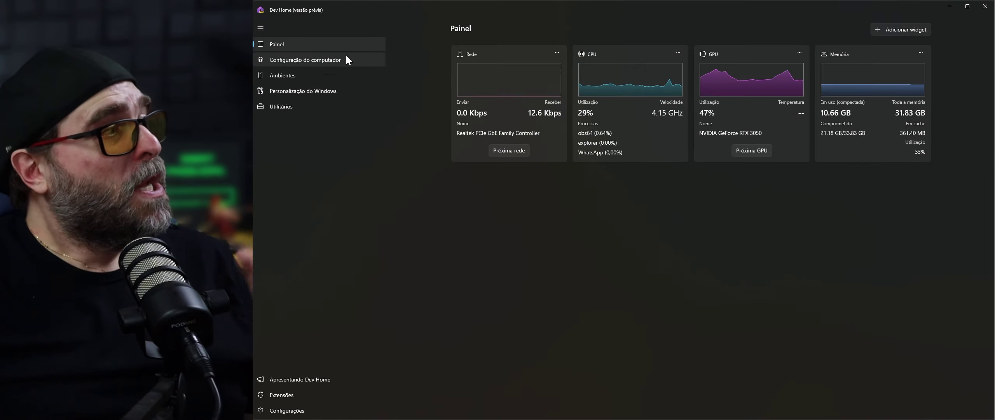
Walk through the local computer setup from repositories and apps to the review stage, without adding anything
click(306, 61)
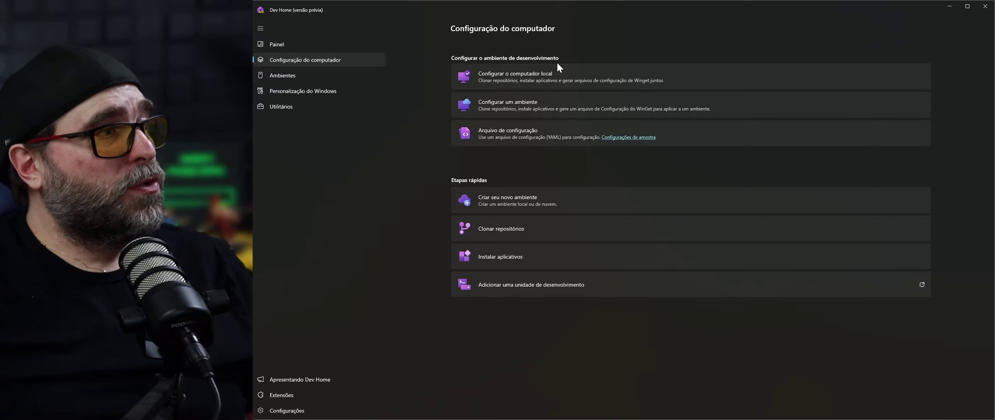
click(541, 75)
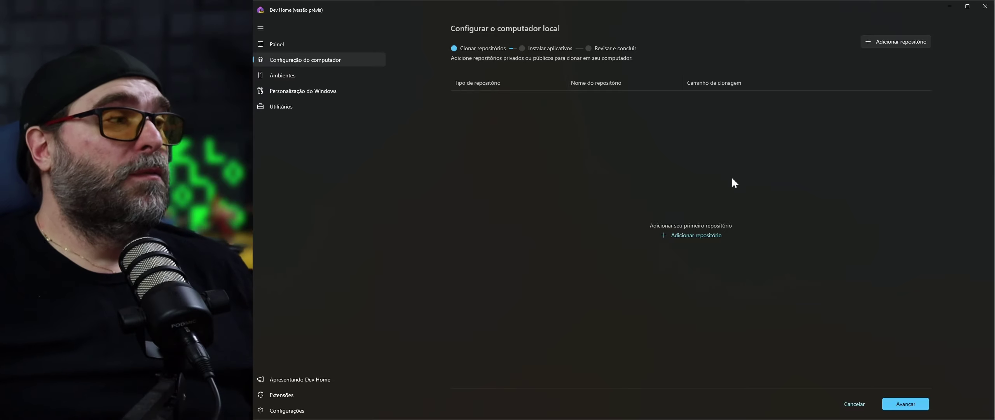
click(915, 407)
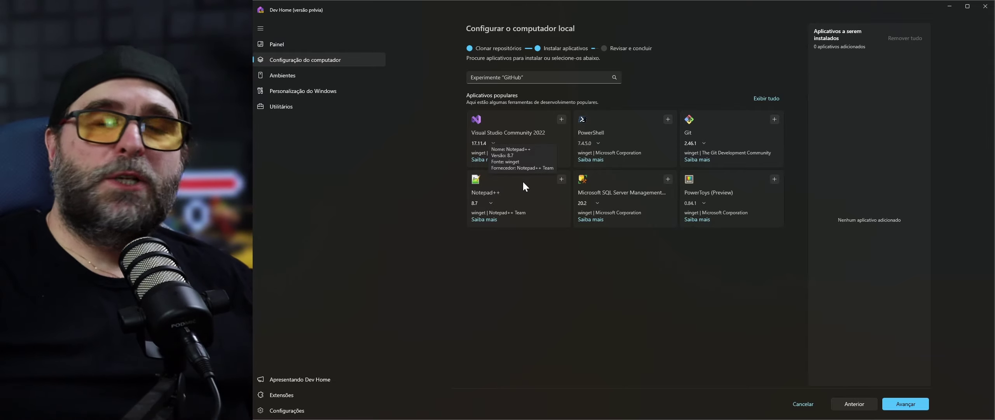
click(901, 403)
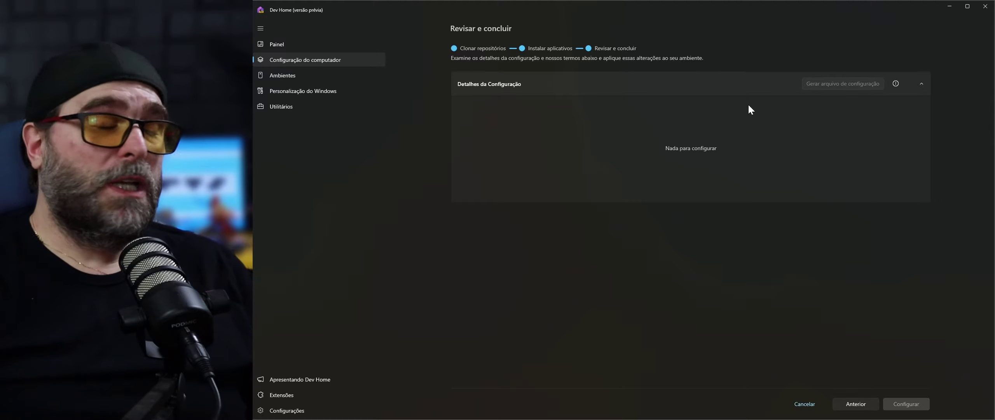
Open the environments list, dismiss the Dev Box notification and launch the Ubuntu 22.04 LTS environment in a terminal
click(284, 77)
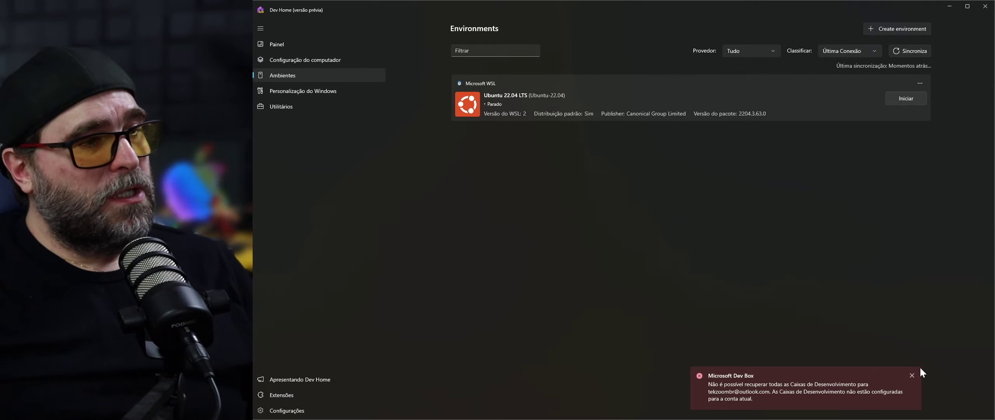
click(912, 375)
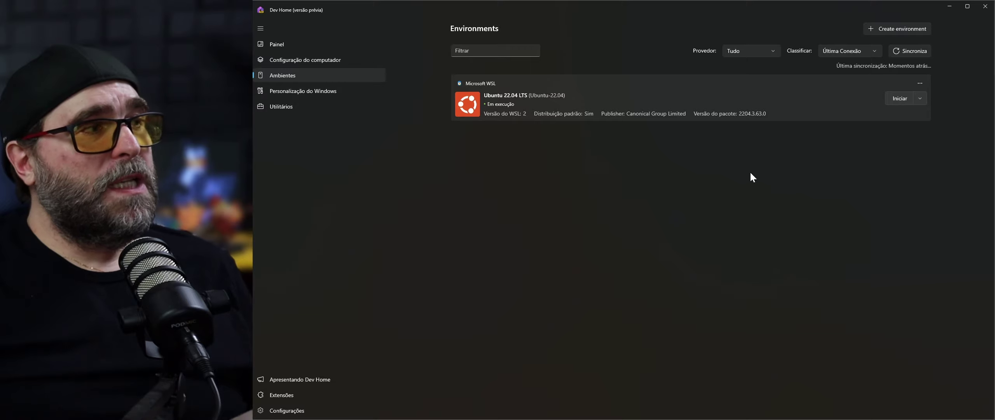
drag(993, 104, 502, 63)
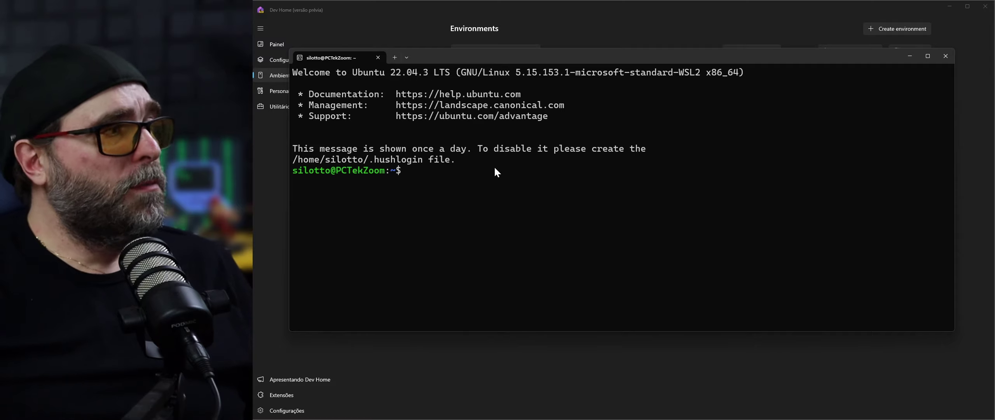
List the Ubuntu home folder with ls, change into the projetos directory, and close the terminal
text(ls)
key(Return)
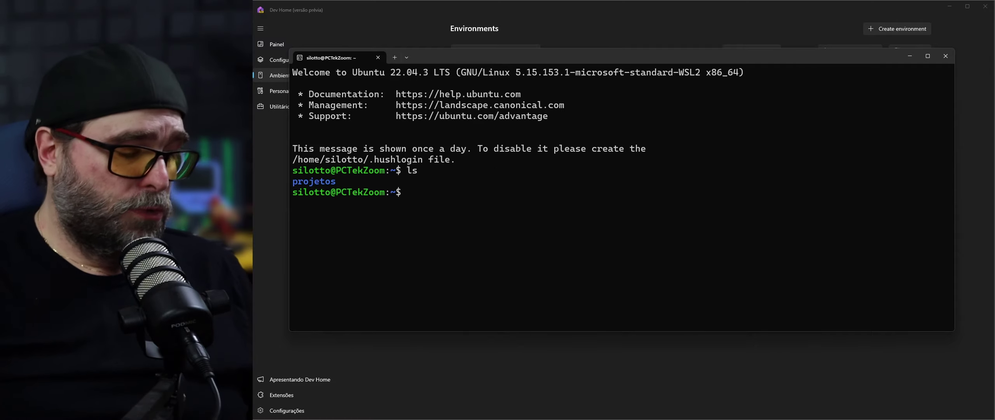
text(cd pro)
key(Tab)
key(Return)
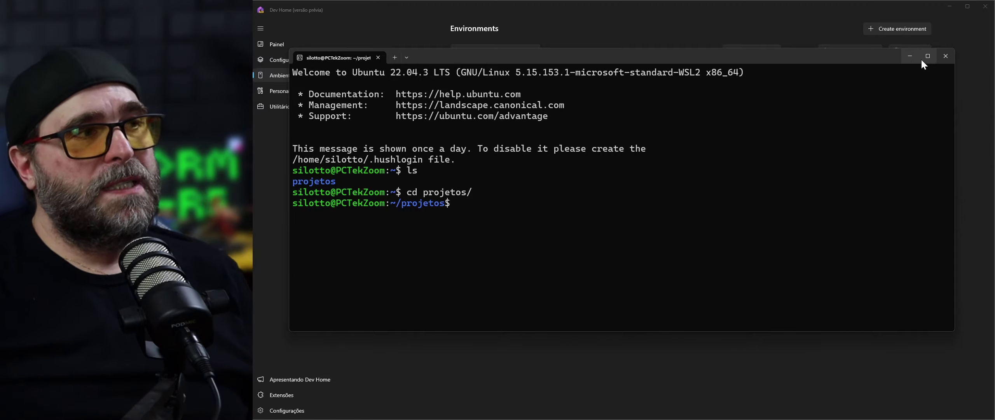
click(945, 56)
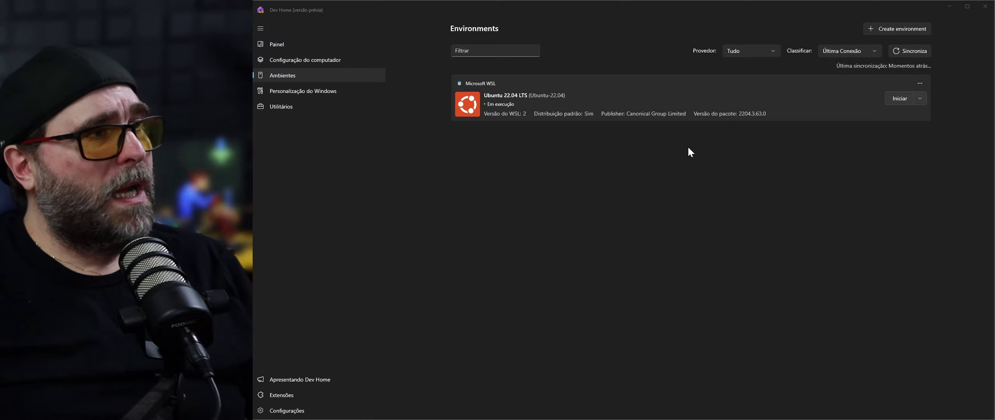
Start creating an environment with Microsoft Hyper-V, view its available virtual machine images, and return to the provider selection
click(899, 28)
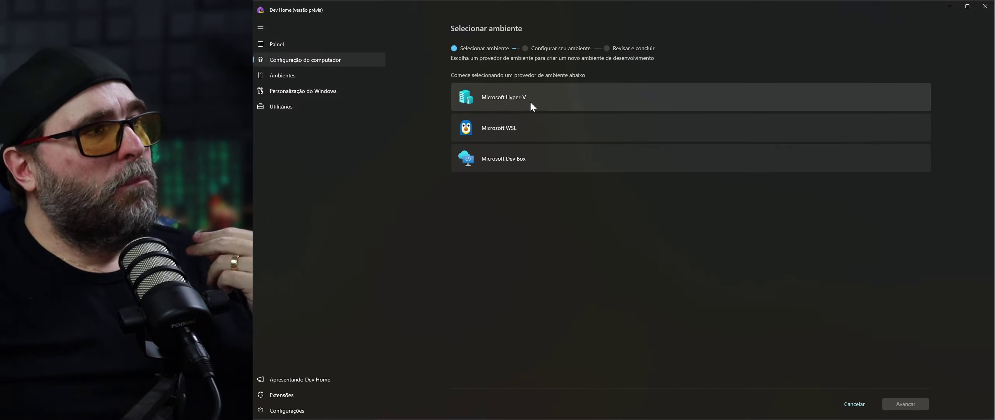
click(536, 99)
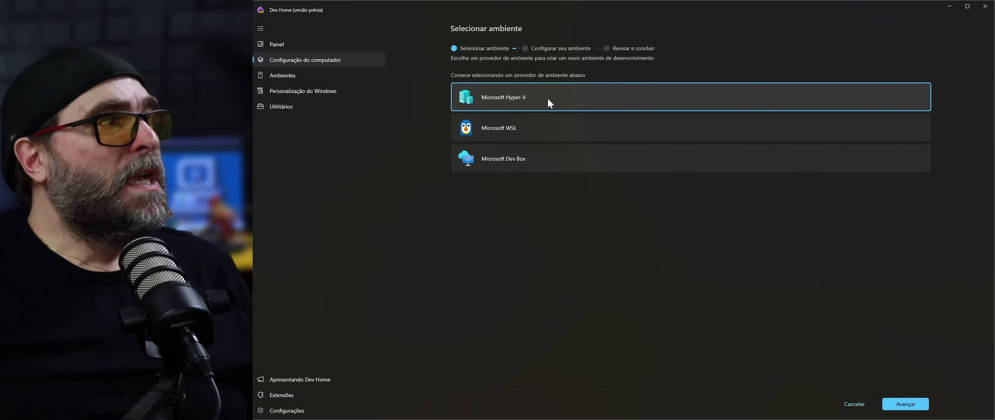
click(902, 402)
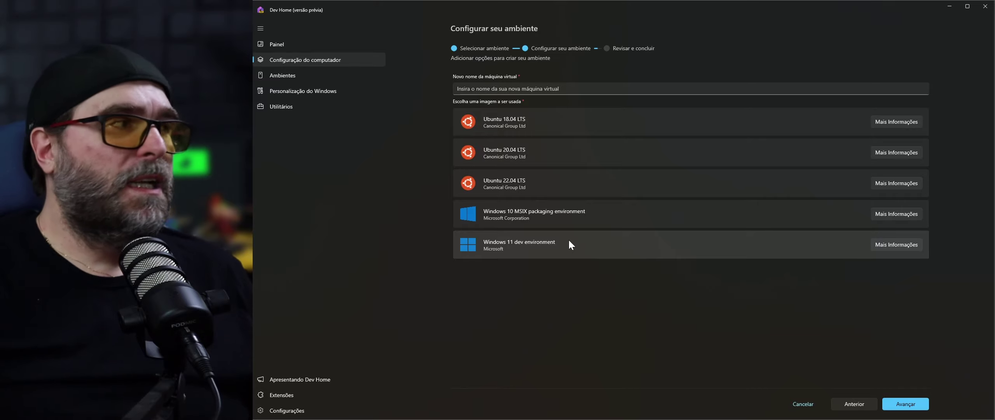
click(858, 405)
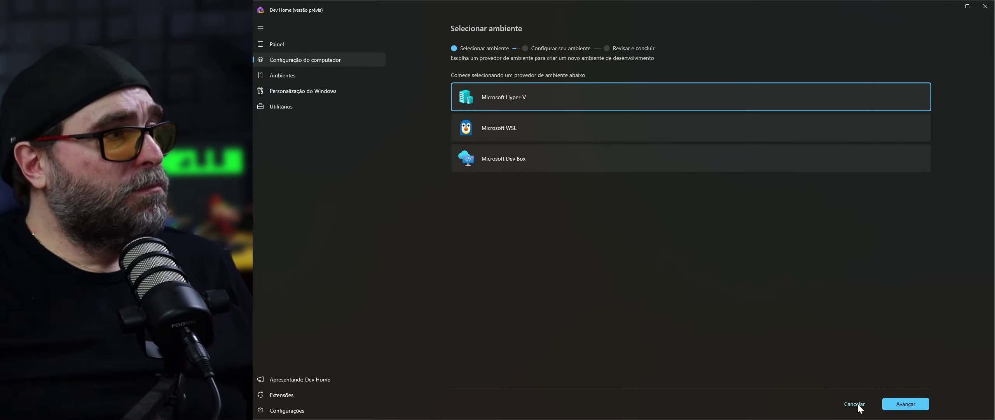
Review the WSL distributions offered for a new environment, return to the providers and select Microsoft Dev Box
click(515, 125)
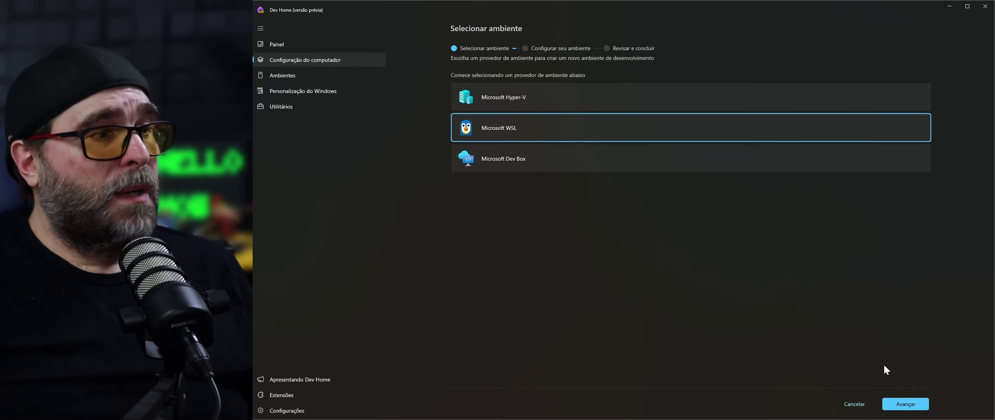
click(911, 405)
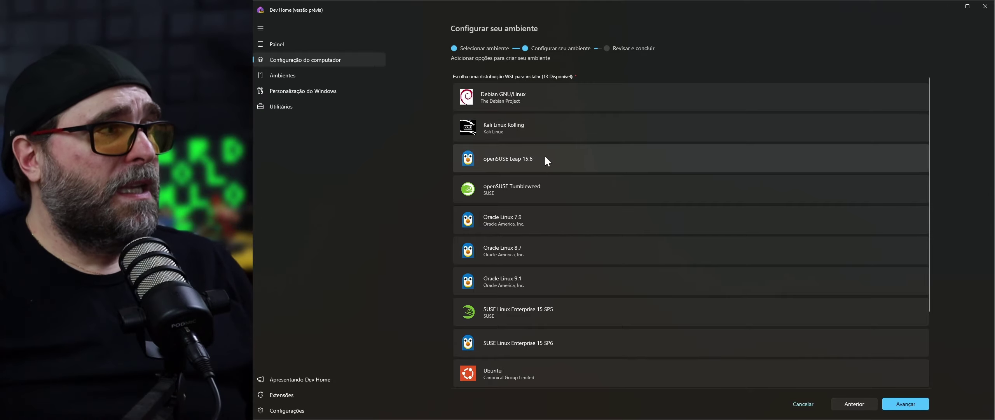
scroll(545, 157, down, 3)
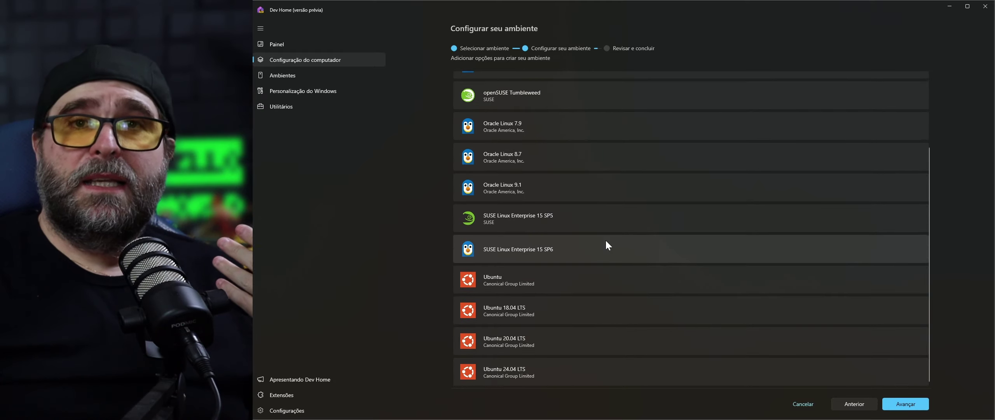
scroll(638, 205, up, 3)
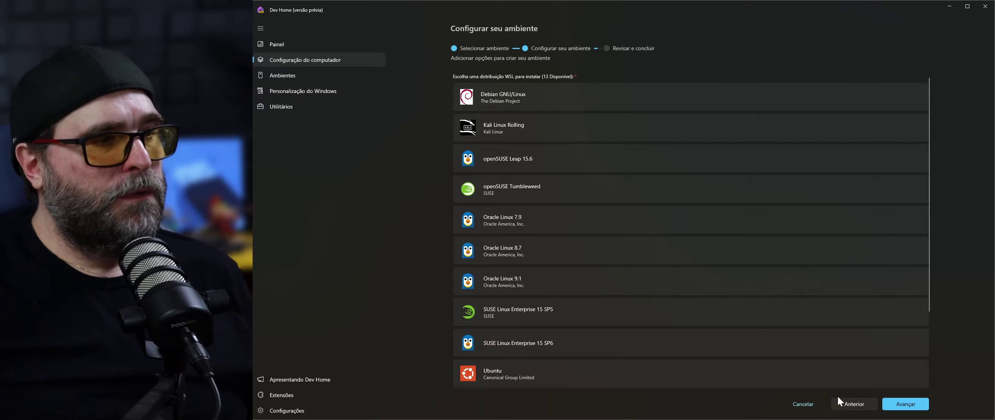
click(848, 406)
click(534, 161)
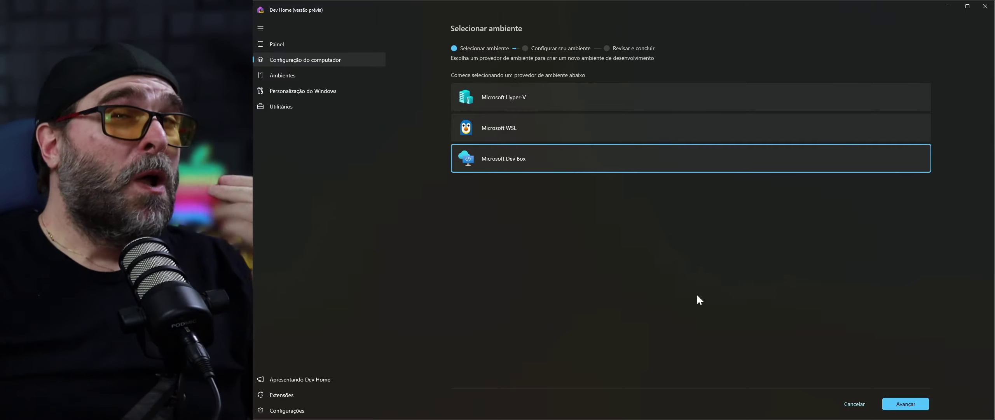
View the File Explorer options under Windows customization and the available developer utilities
click(281, 89)
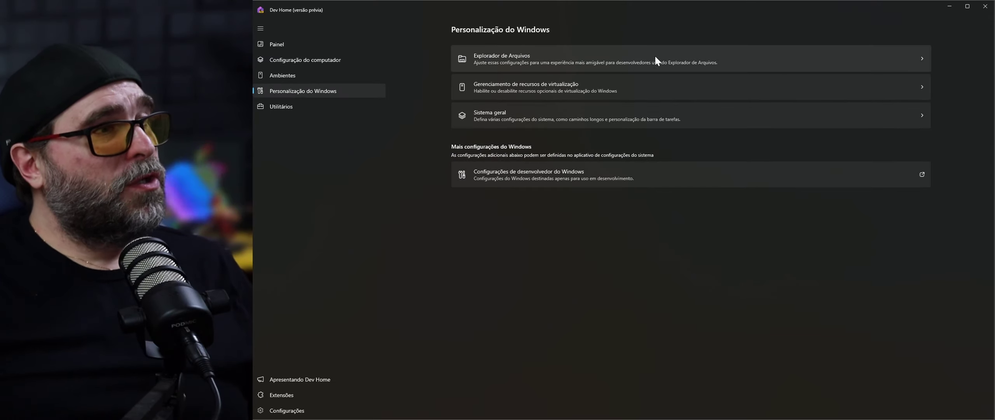
click(730, 58)
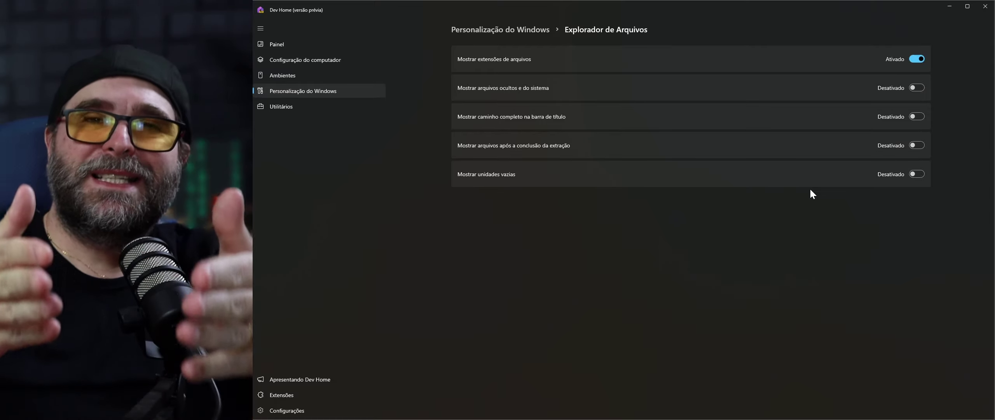
click(302, 100)
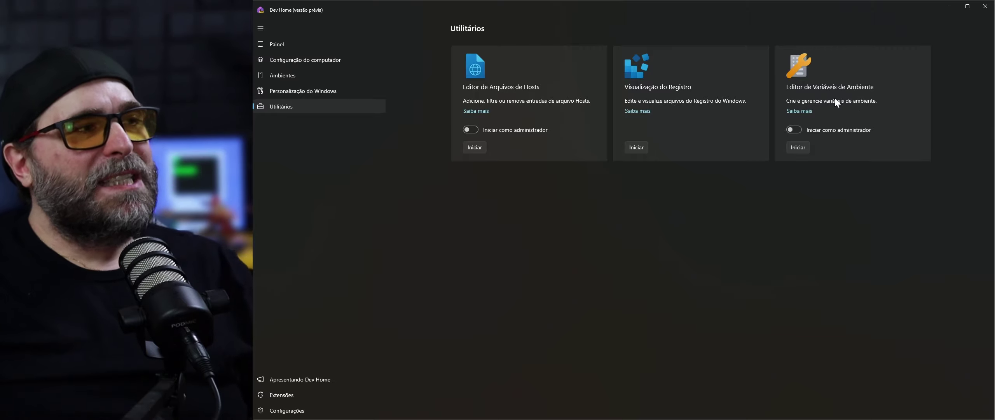
Launch the environment variables editor as administrator, view the default and applied variables, and close it
click(798, 149)
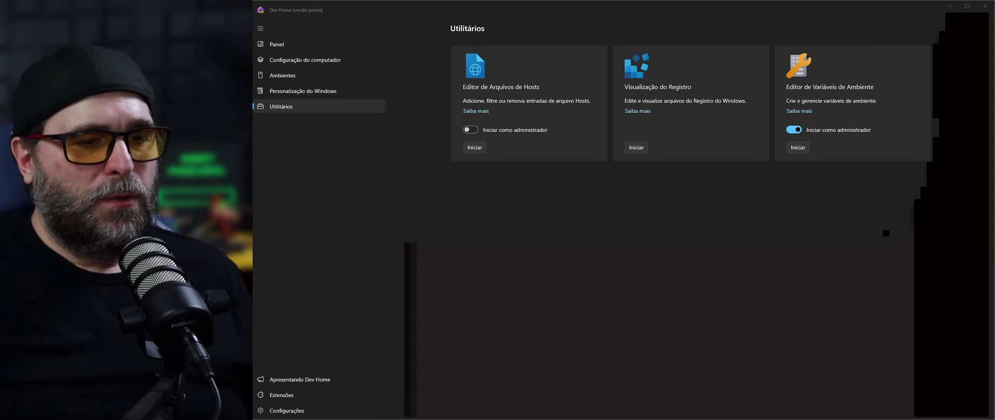
drag(949, 98, 493, 83)
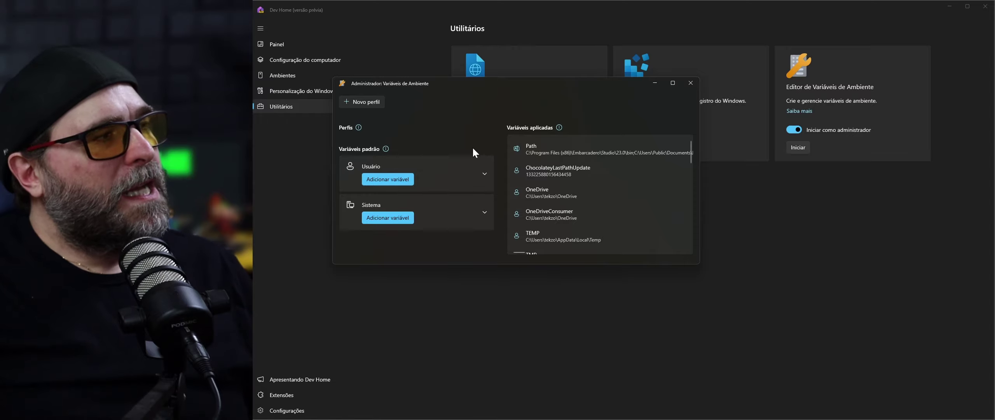
click(690, 83)
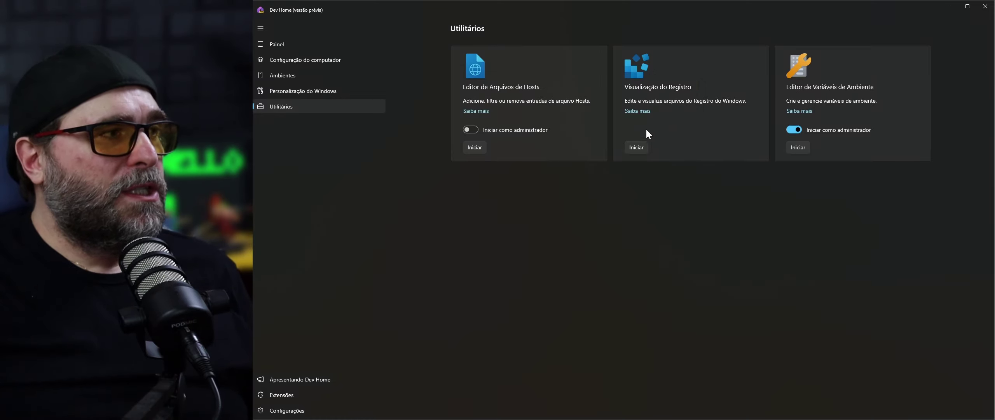
Launch the registry preview utility, open the Registry Editor from it, and close both windows
click(637, 147)
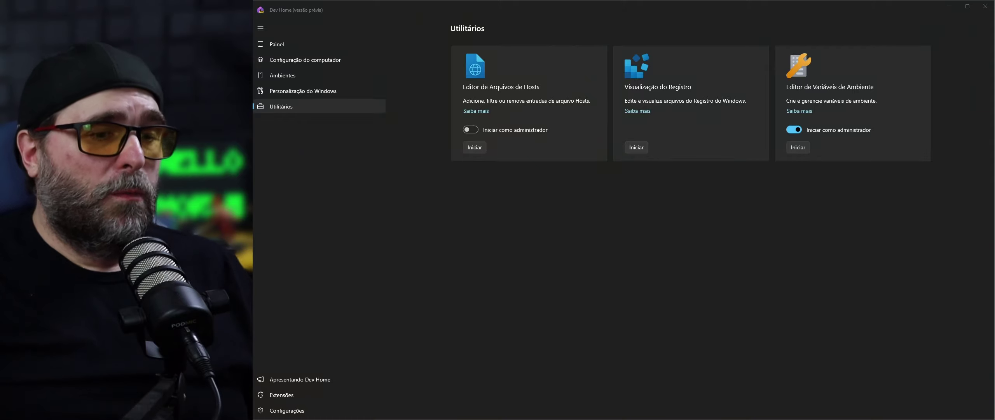
drag(889, 95, 519, 85)
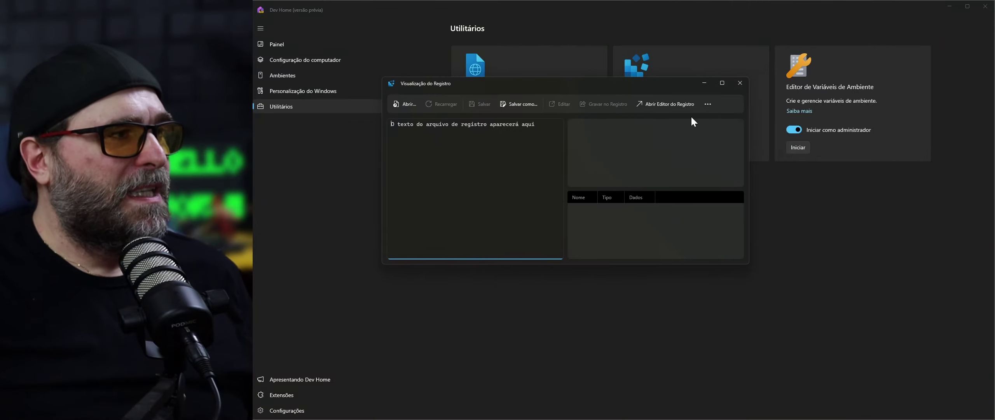
click(672, 108)
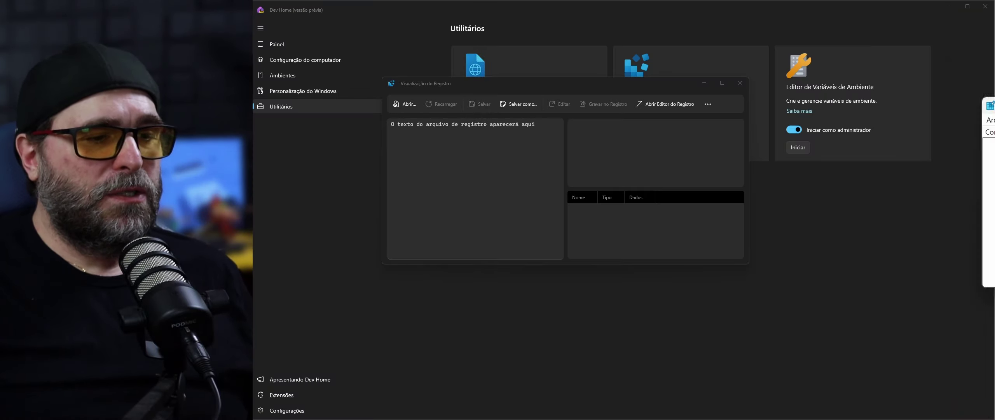
drag(994, 104, 521, 145)
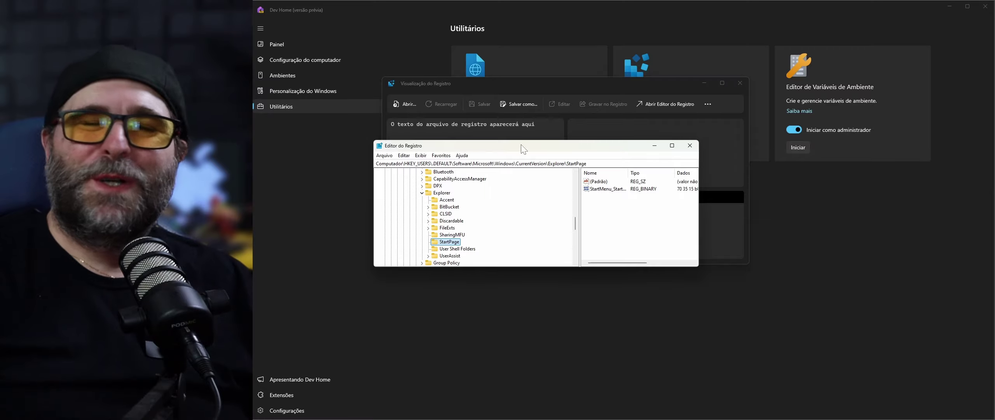
click(690, 146)
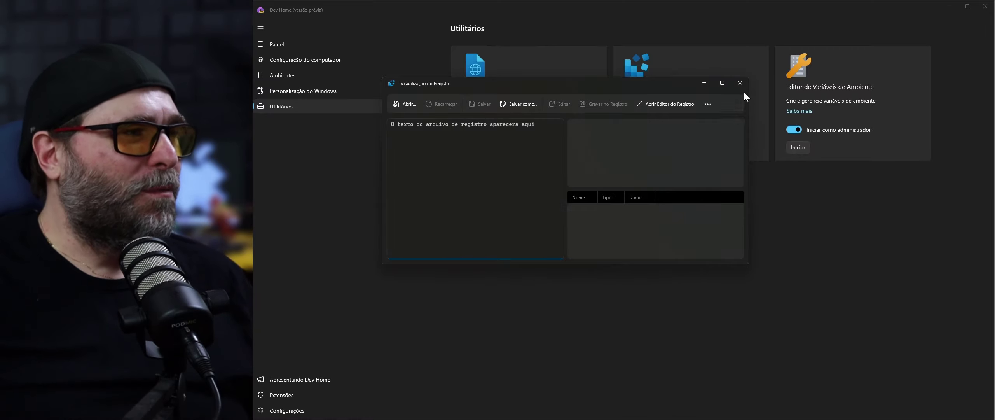
click(739, 83)
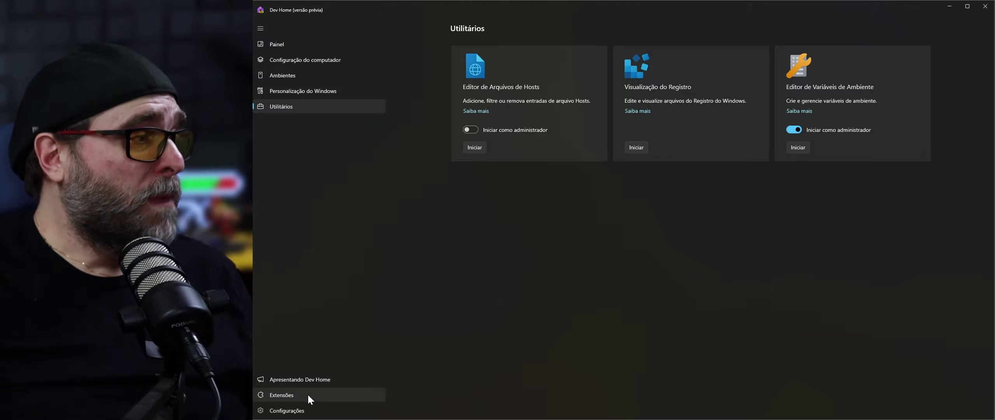
View the theme preference in the Dev Home settings and return to the settings overview
click(291, 415)
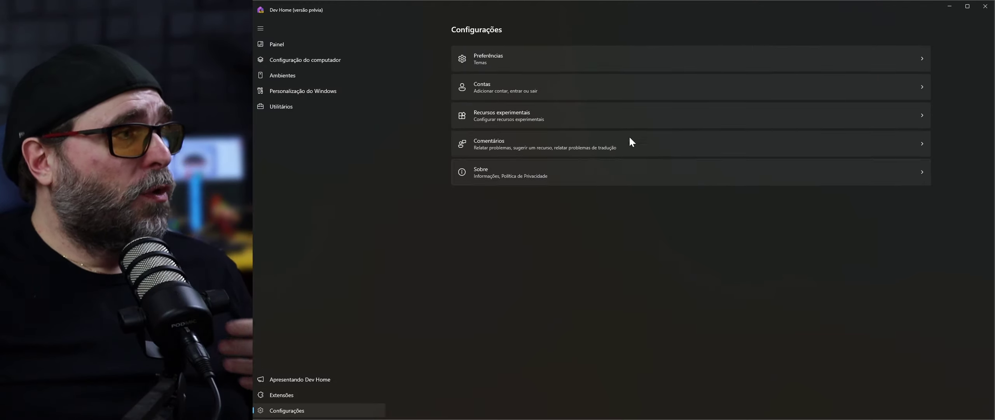
click(531, 60)
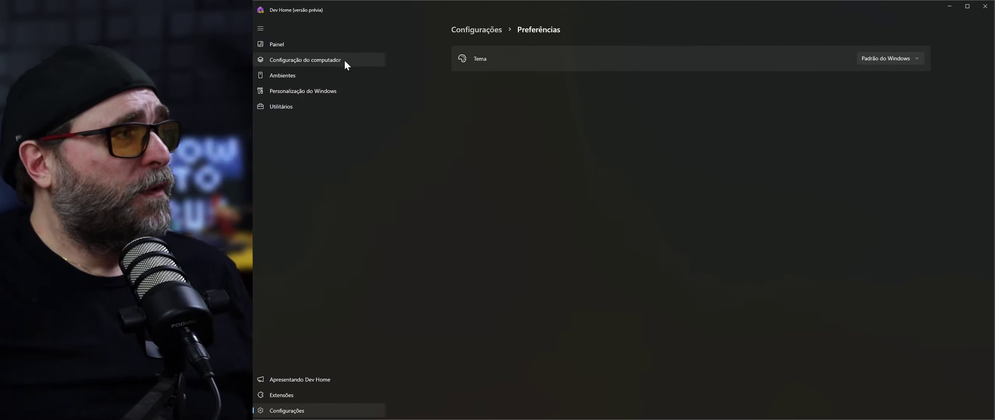
click(288, 411)
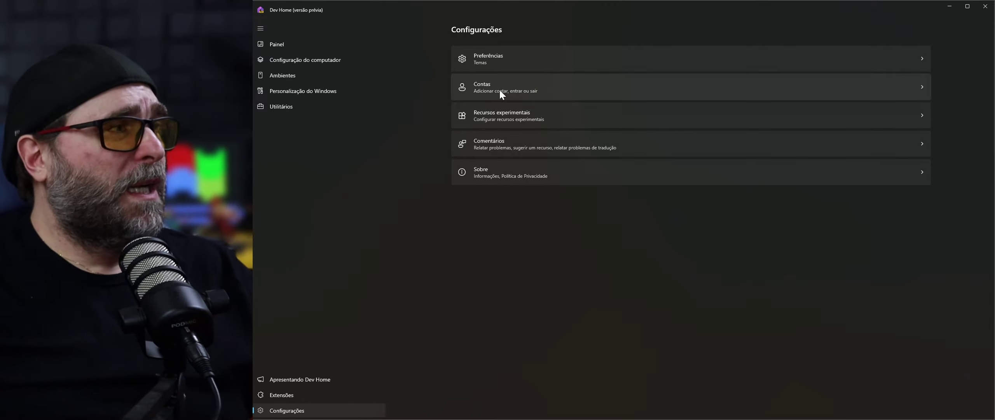
Enable the Diagnóstico de Desenvolvimento experimental feature and view its entry among the utilities
click(554, 125)
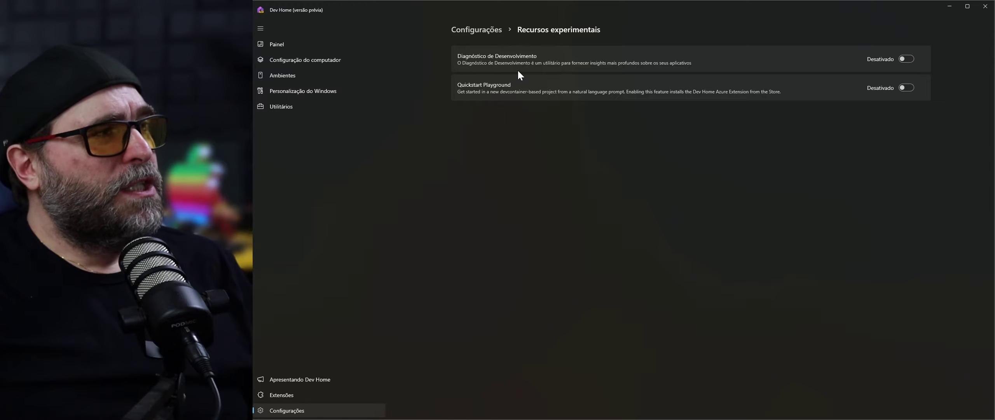
click(908, 61)
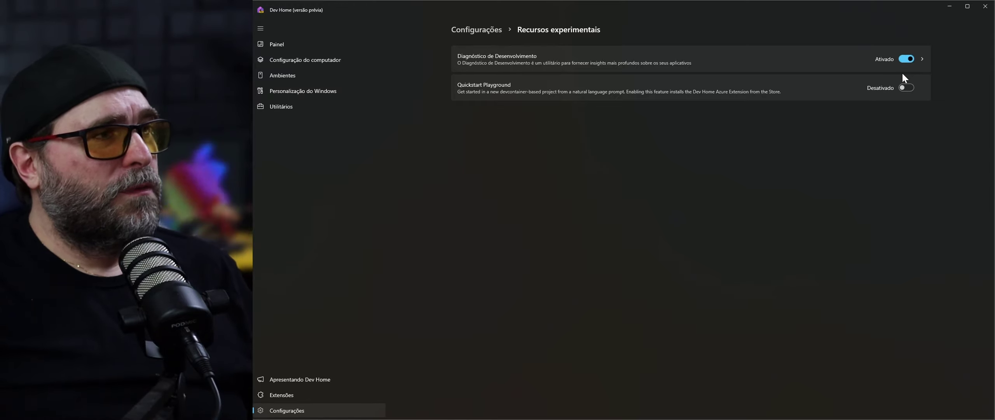
click(906, 58)
click(906, 58)
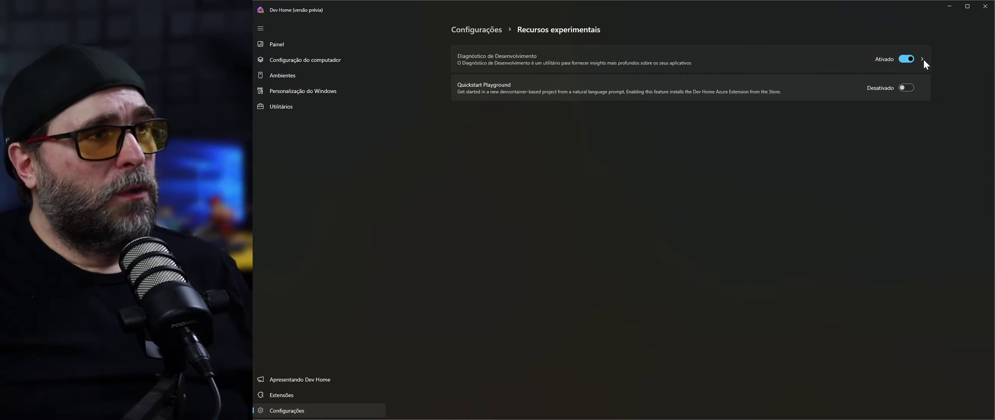
click(920, 60)
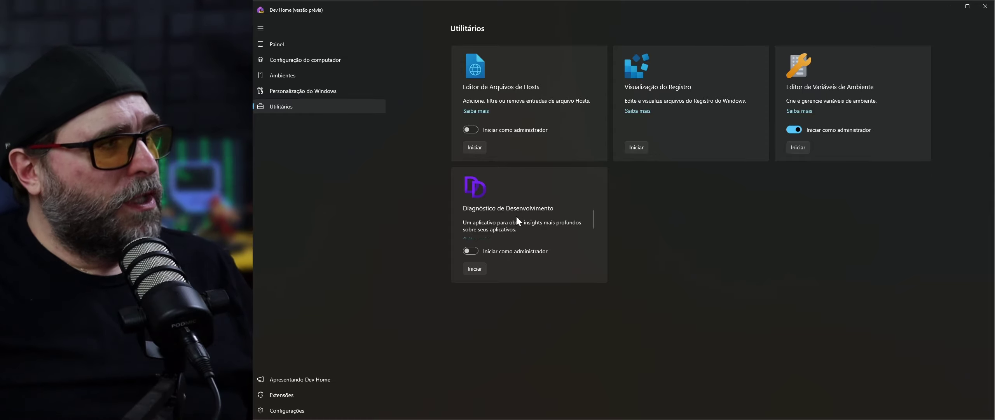
scroll(523, 215, down, 1)
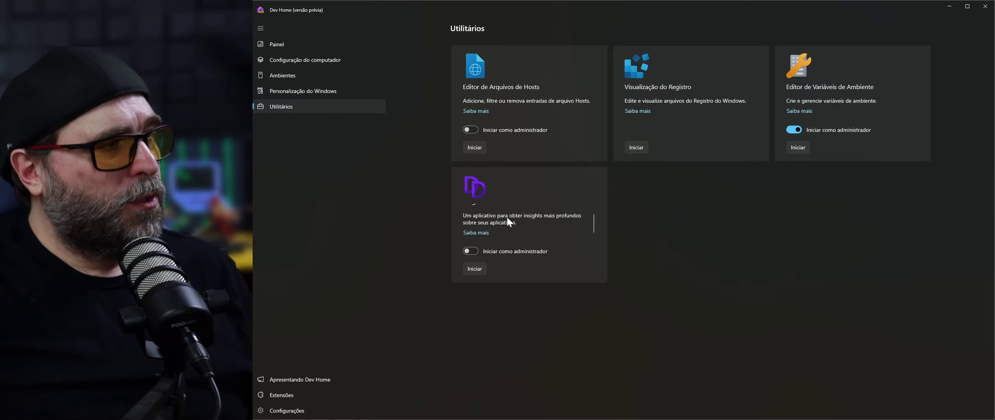
Enable the Quickstart Playground experimental feature and open it
click(286, 410)
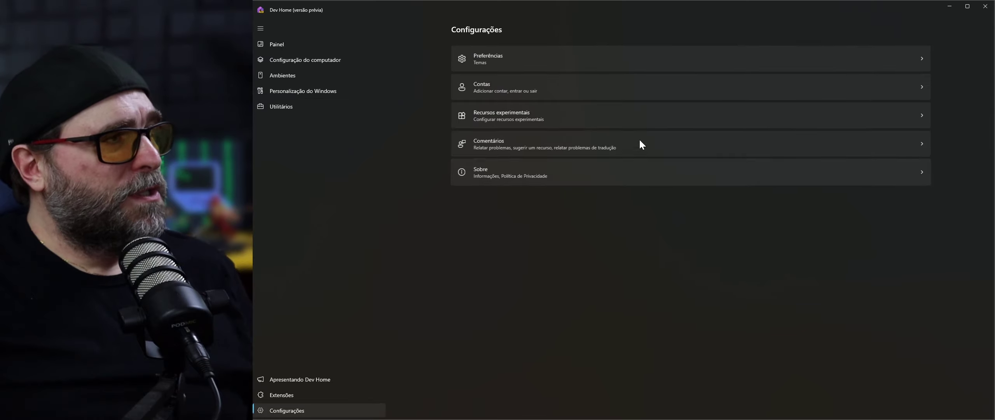
click(504, 118)
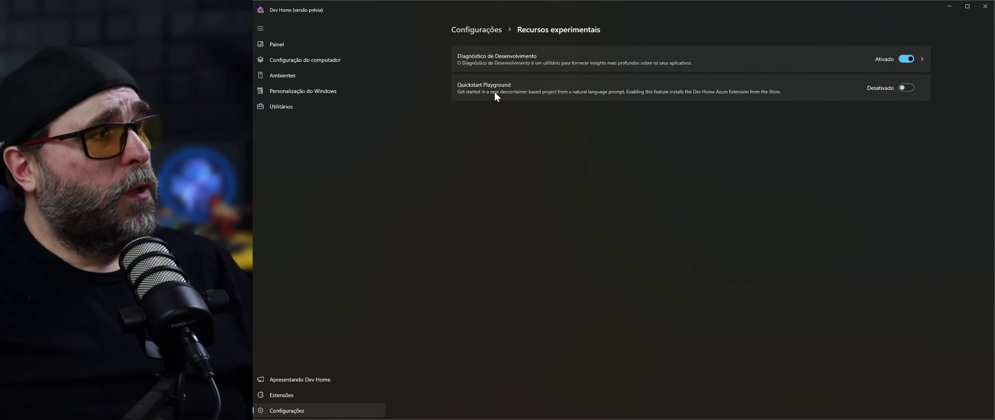
click(906, 88)
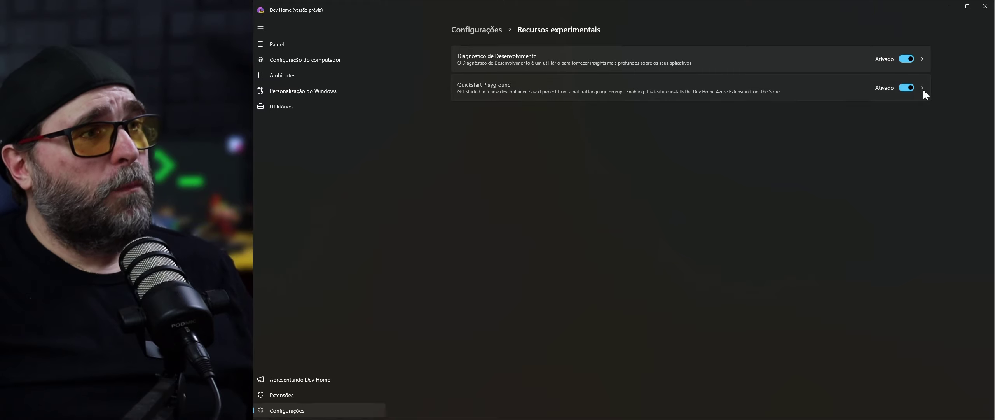
click(922, 88)
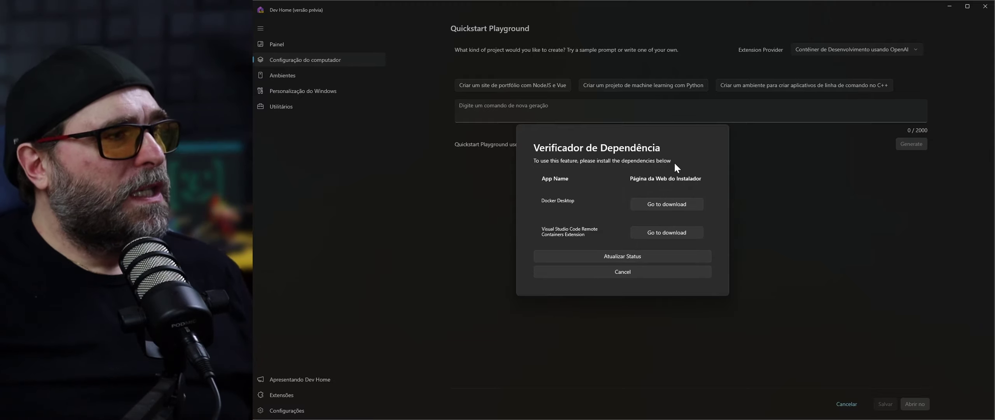
Select Contêiner de Desenvolvimento usando OpenAI as the extension provider, review the required dependencies, and cancel the dependency check
click(631, 271)
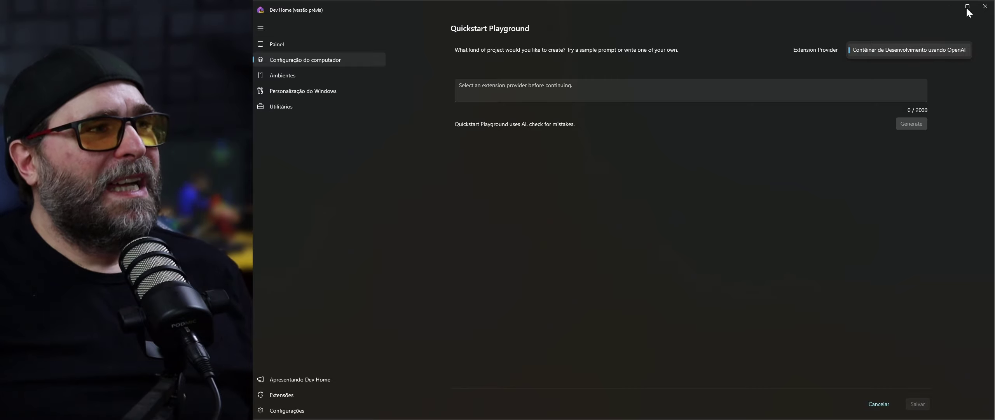
click(941, 53)
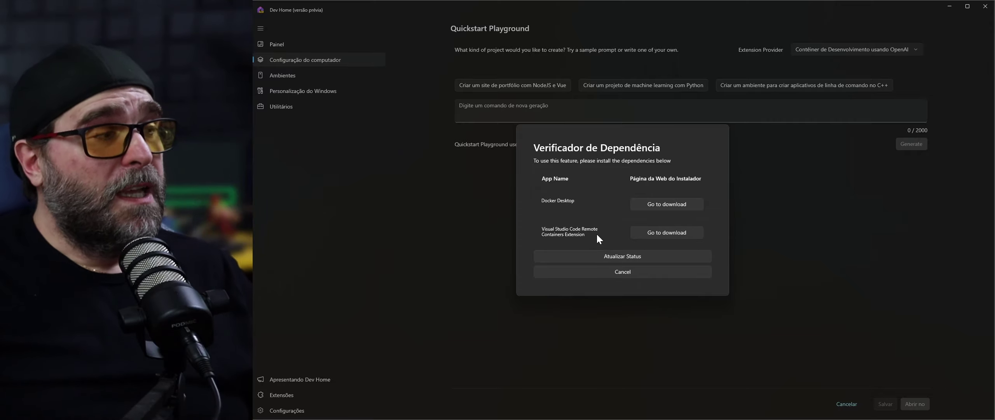
click(607, 275)
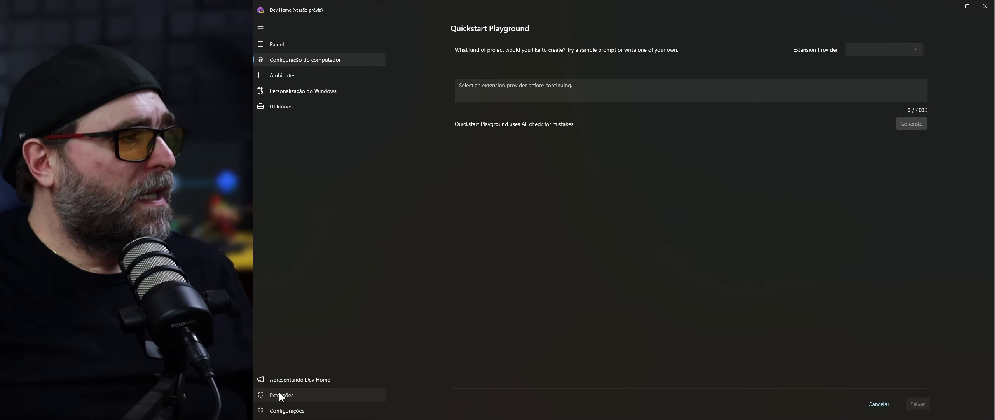
View the installed Dev Home extensions and those available in the Microsoft Store
click(279, 393)
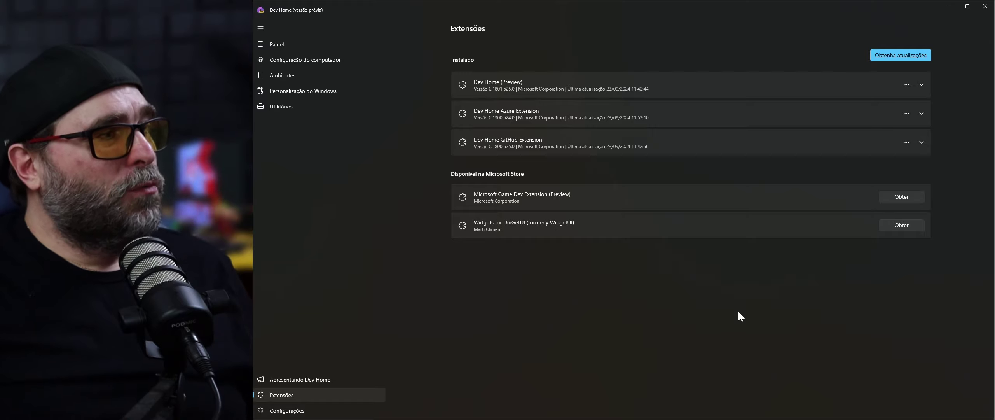